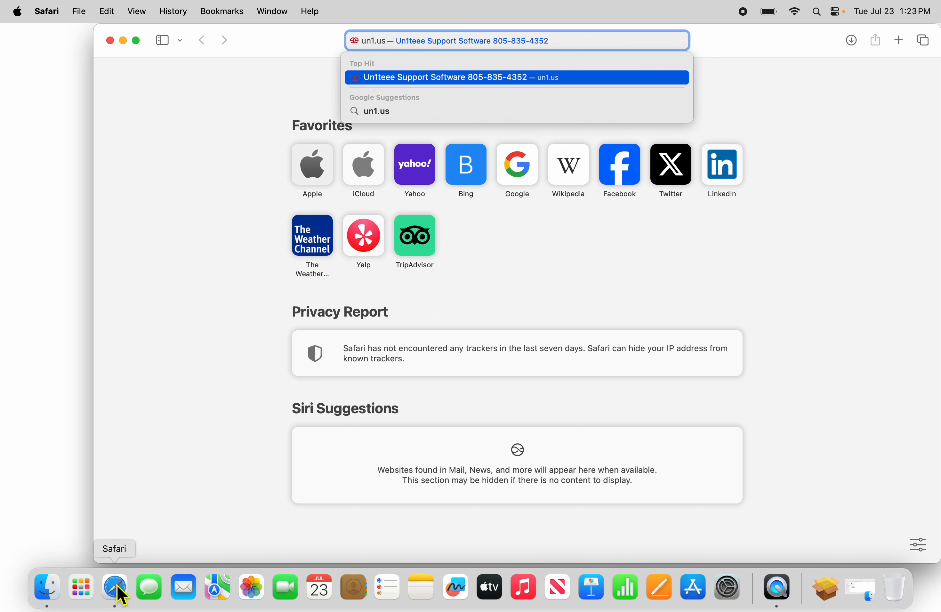
Download the Mac Remote Support Agent from un1.us and try to open the downloaded ConnectWiseControl.ClientSetup.pkg.
{"action": "key", "text": "Return"}
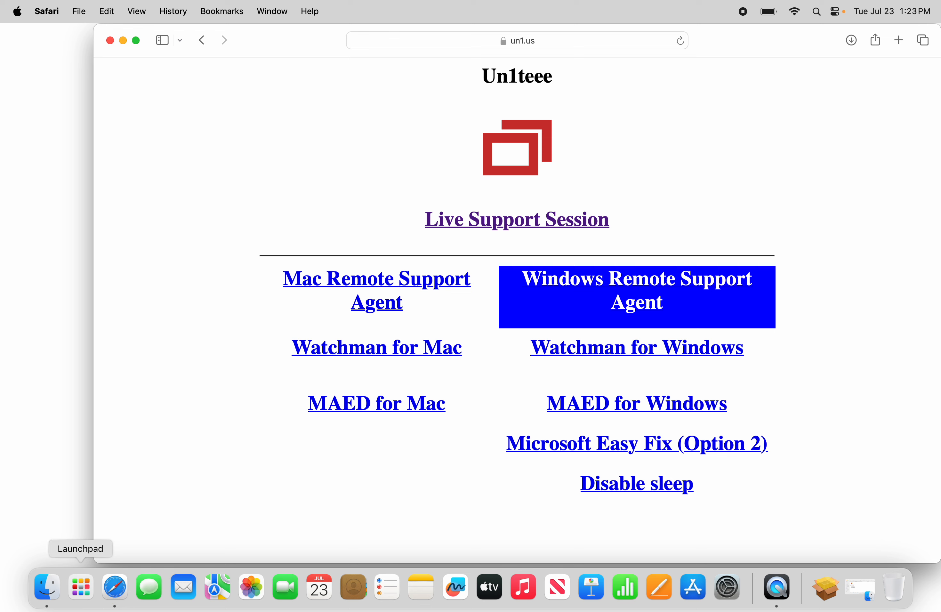
{"action": "left_click", "coordinate": [355, 294]}
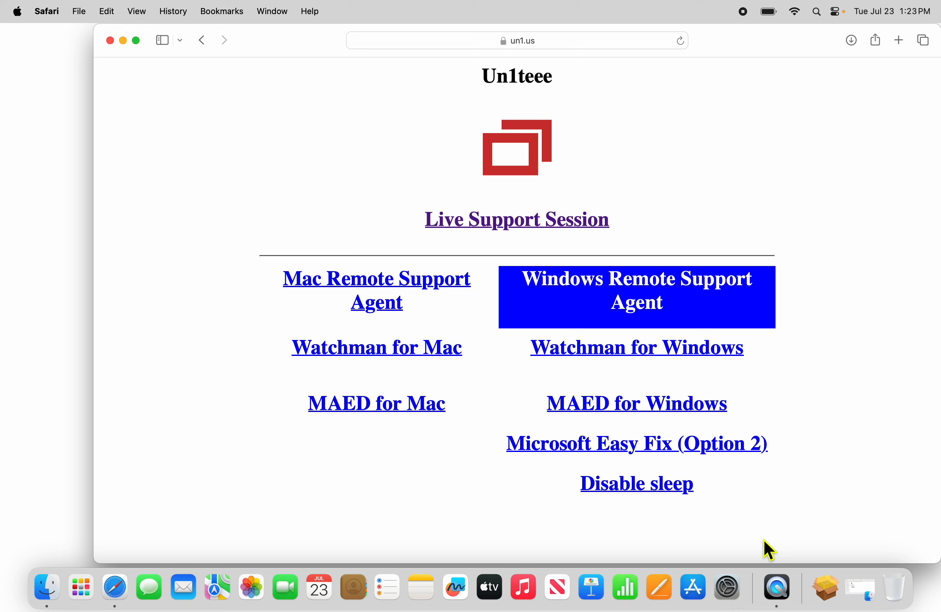
{"action": "left_click", "coordinate": [827, 584]}
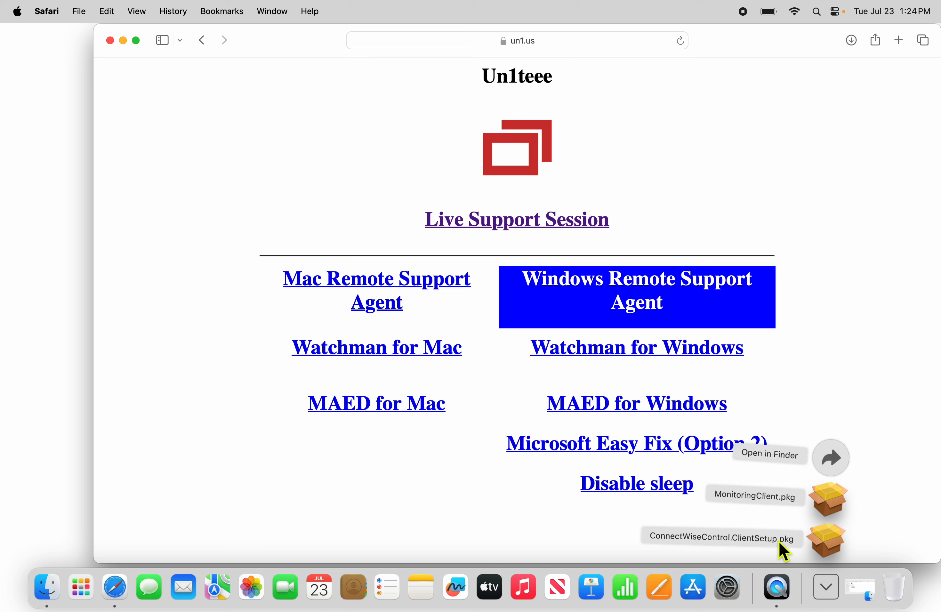
{"action": "left_click", "coordinate": [827, 547]}
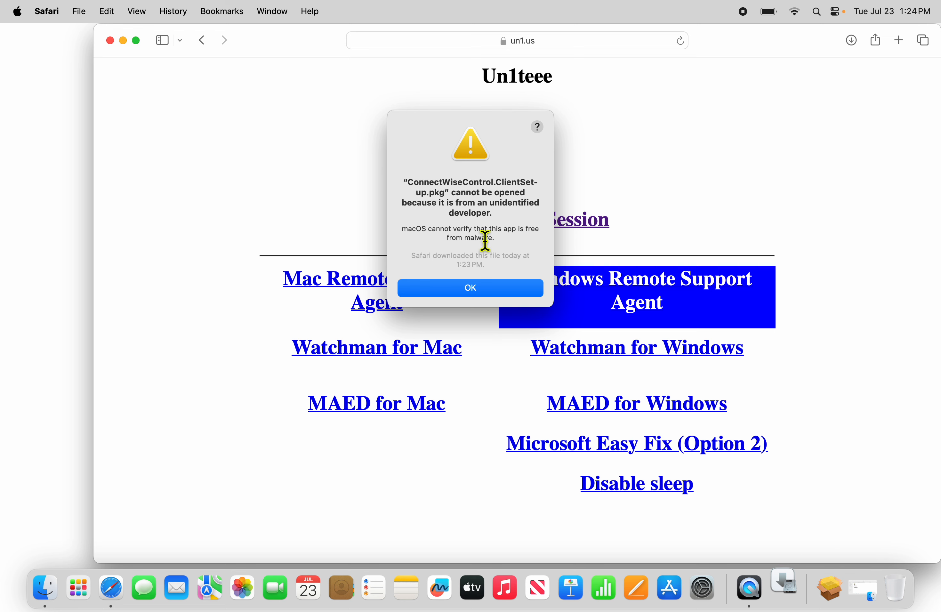
{"action": "left_click", "coordinate": [473, 292]}
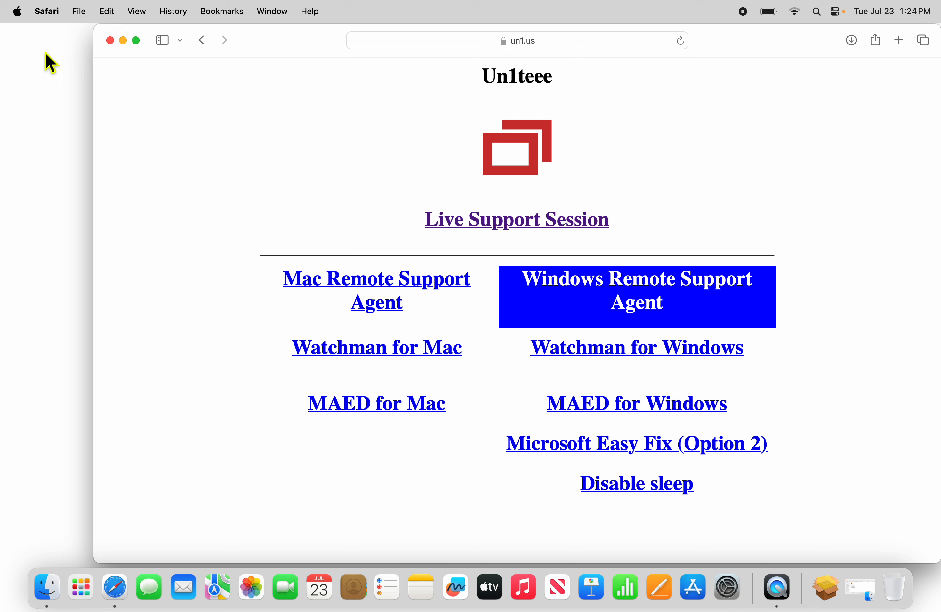
Allow the blocked ConnectWiseControl.ClientSetup.pkg in the system's Privacy & Security settings and open its installer anyway.
{"action": "left_click", "coordinate": [19, 14]}
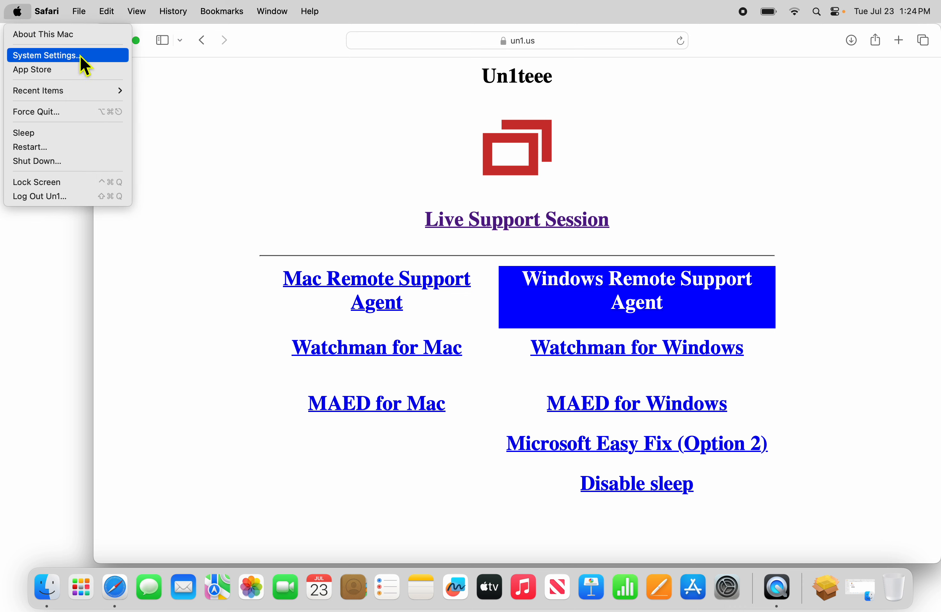
{"action": "left_click", "coordinate": [96, 56]}
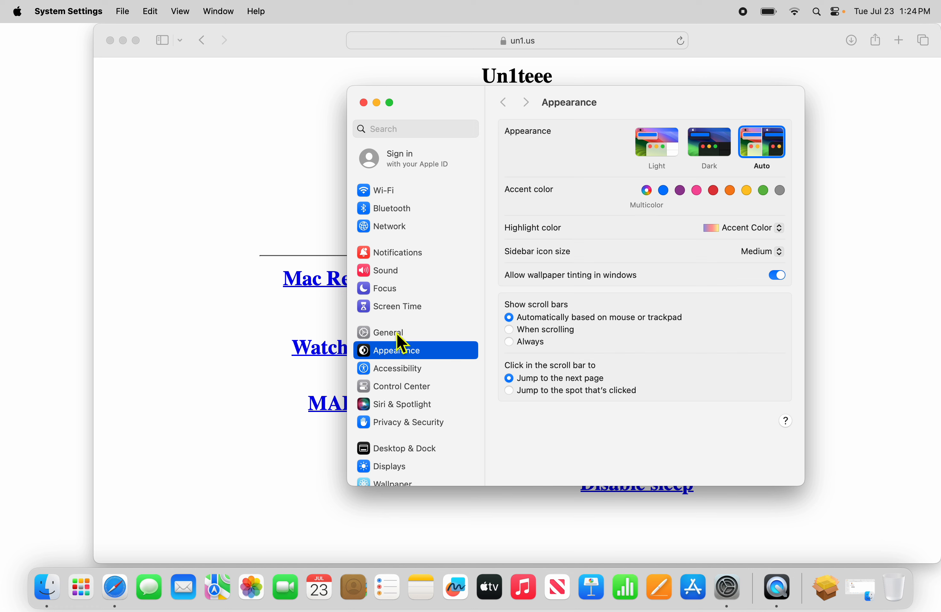
{"action": "left_click", "coordinate": [408, 425]}
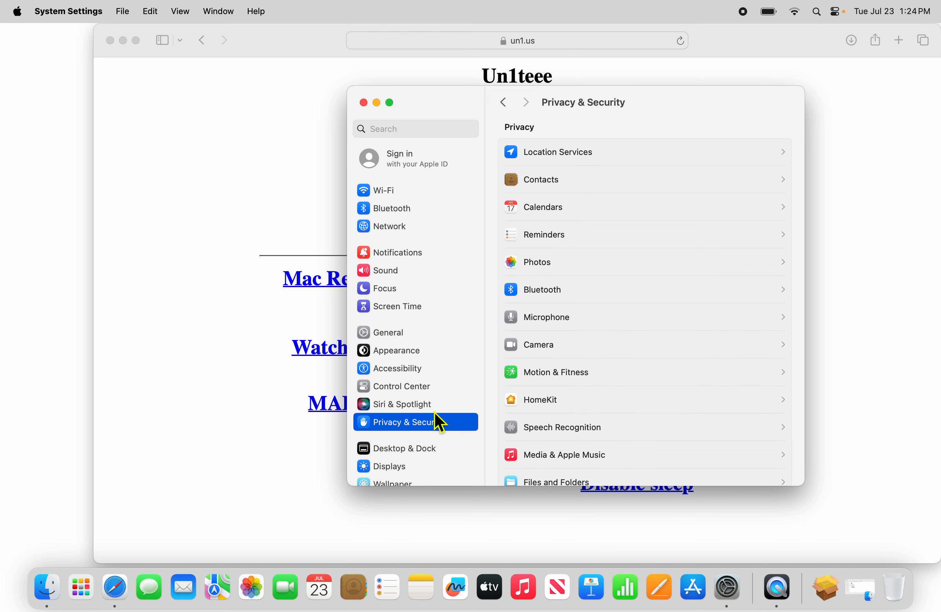
{"action": "scroll", "coordinate": [568, 403], "scroll_direction": "down", "scroll_amount": 5}
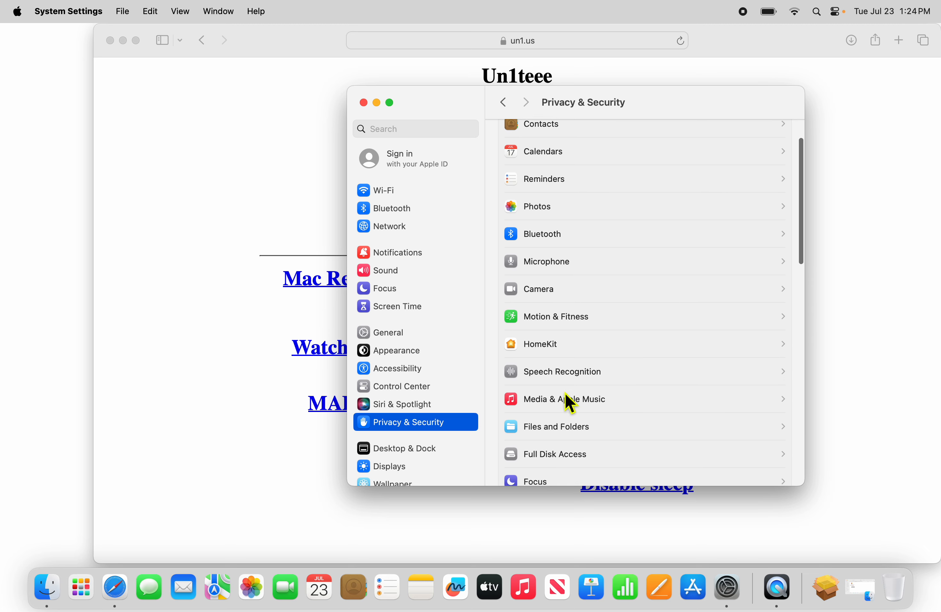
{"action": "scroll", "coordinate": [570, 404], "scroll_direction": "down", "scroll_amount": 10}
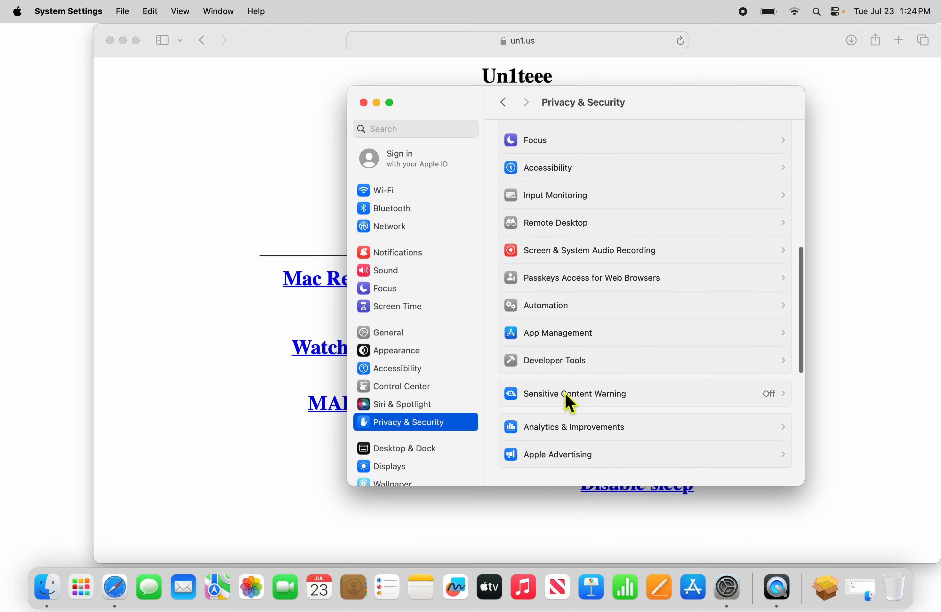
{"action": "scroll", "coordinate": [571, 403], "scroll_direction": "down", "scroll_amount": 6}
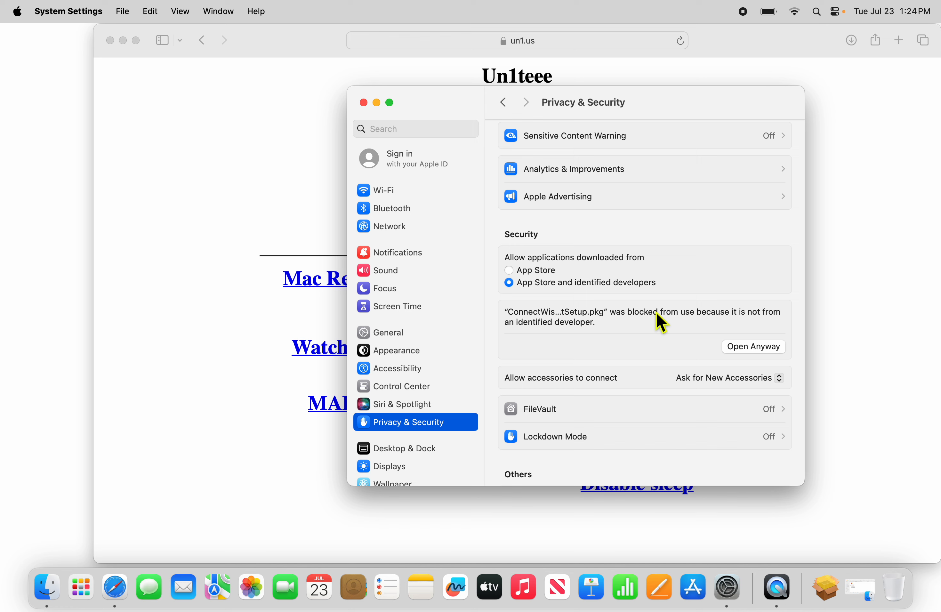
{"action": "left_click", "coordinate": [753, 348]}
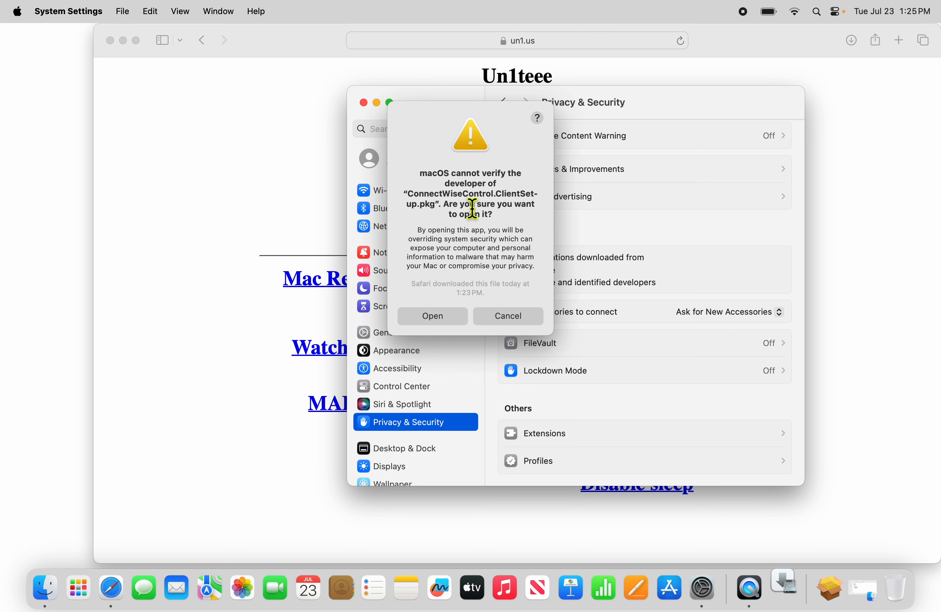
{"action": "left_click", "coordinate": [444, 314]}
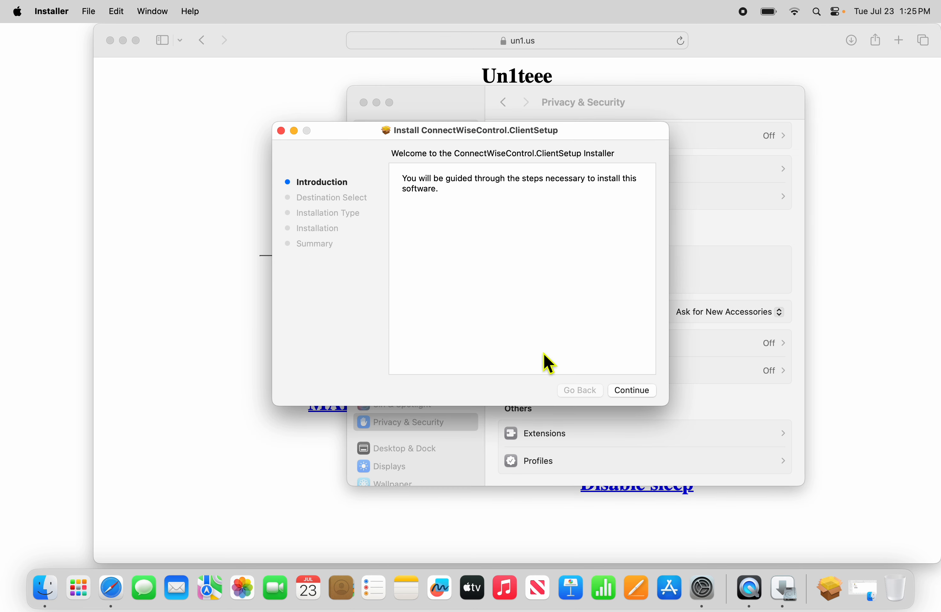
Run the standard installation of ConnectWiseControl.ClientSetup on Macintosh HD, authorizing it with the account password.
{"action": "left_click", "coordinate": [634, 394]}
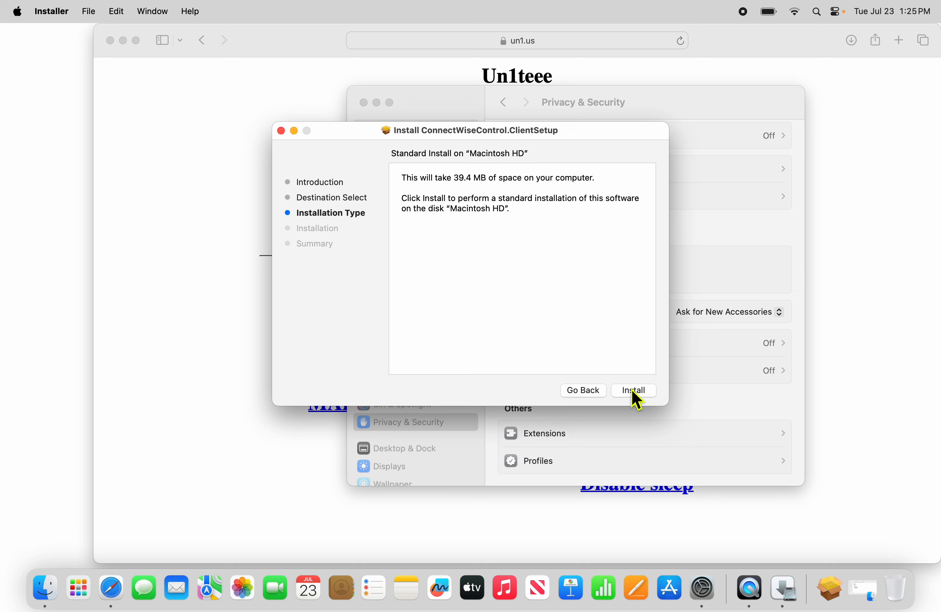
{"action": "left_click", "coordinate": [635, 392]}
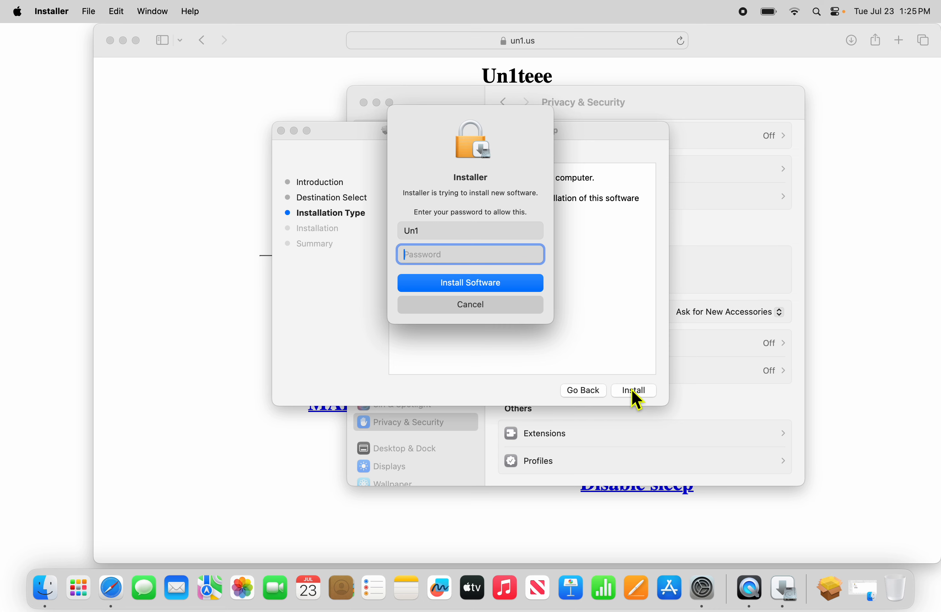
{"action": "type", "text": "•••••••••••"}
{"action": "key", "text": "Return"}
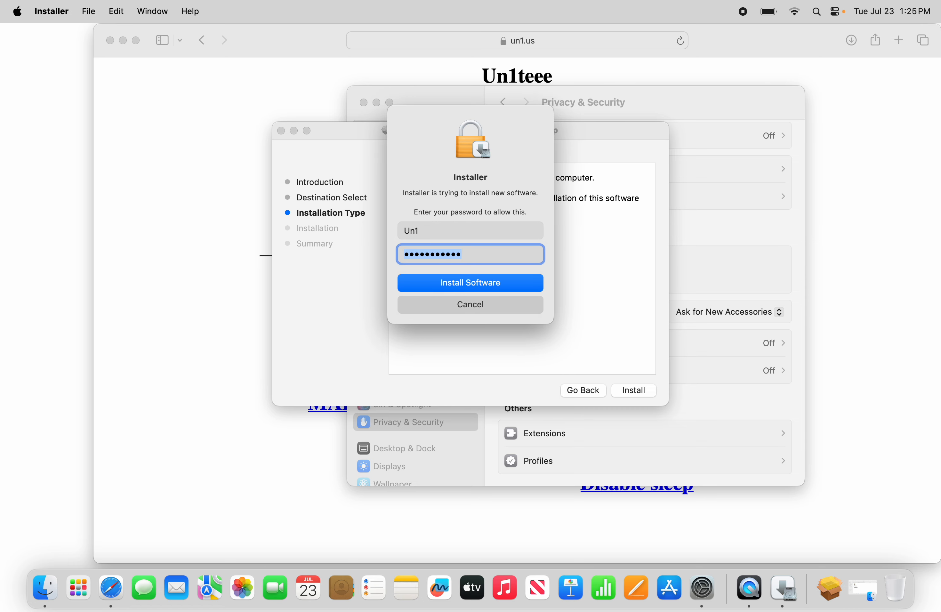
{"action": "type", "text": "••••••"}
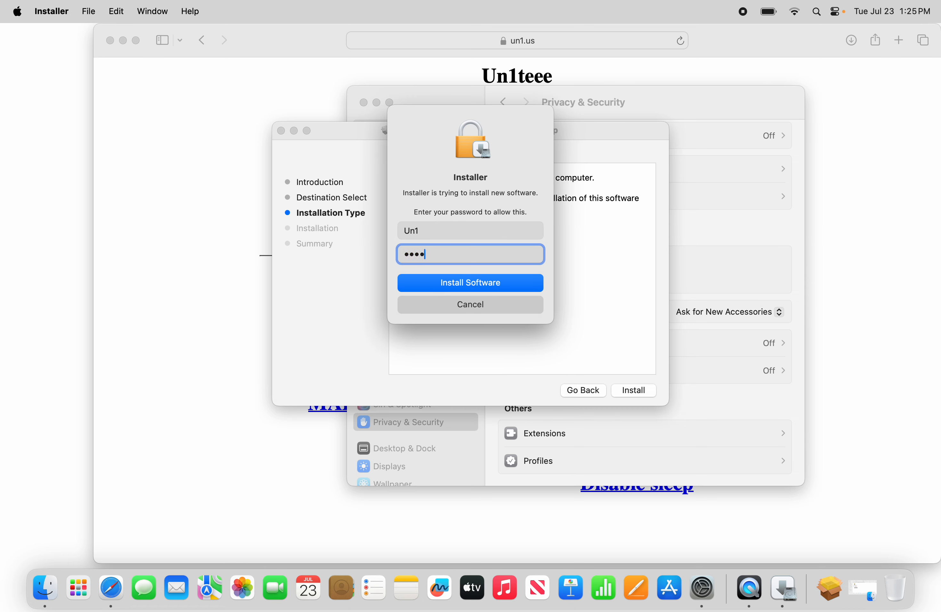
{"action": "type", "text": "•••••"}
{"action": "key", "text": "Return"}
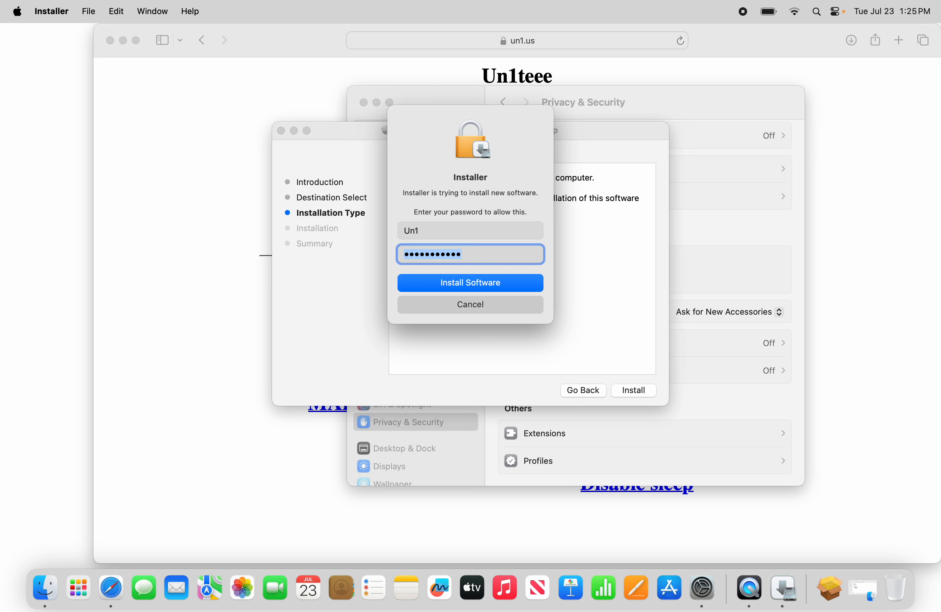
{"action": "type", "text": "•••••••"}
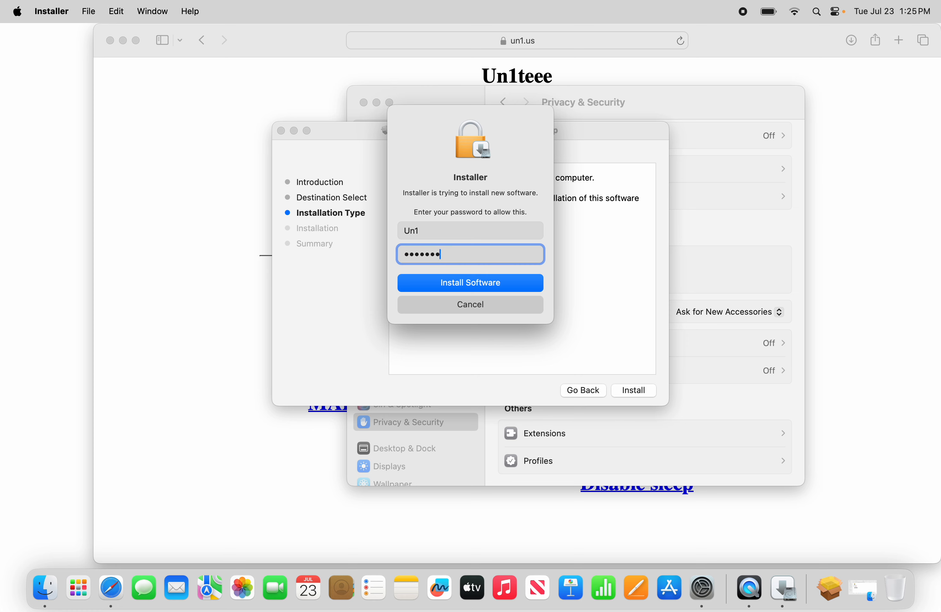
{"action": "key", "text": "Return"}
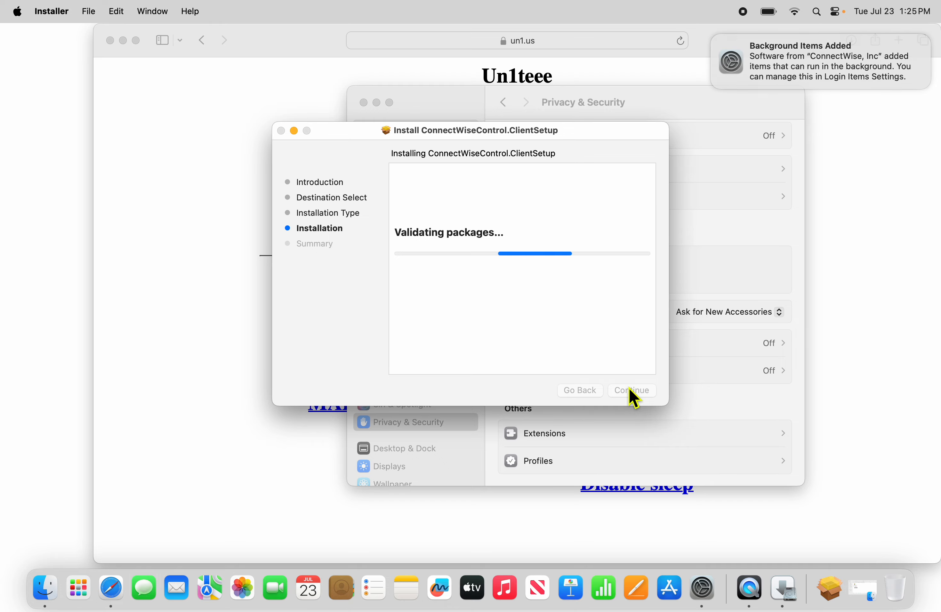
{"action": "left_click", "coordinate": [634, 391]}
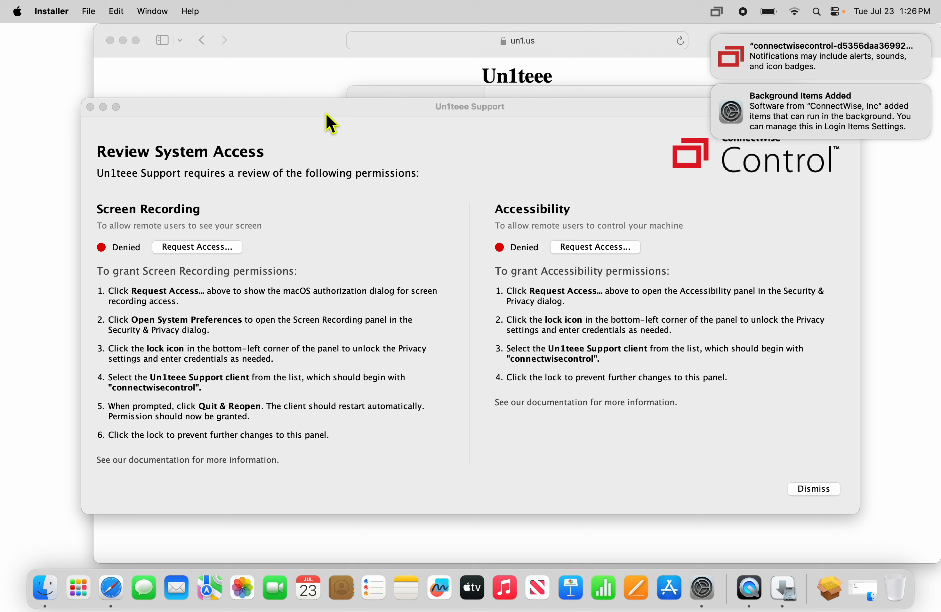
Grant the connectwisecontrol client Screen & System Audio Recording permission, then quit and reopen the client.
{"action": "left_click_drag", "start_coordinate": [332, 125], "coordinate": [314, 120]}
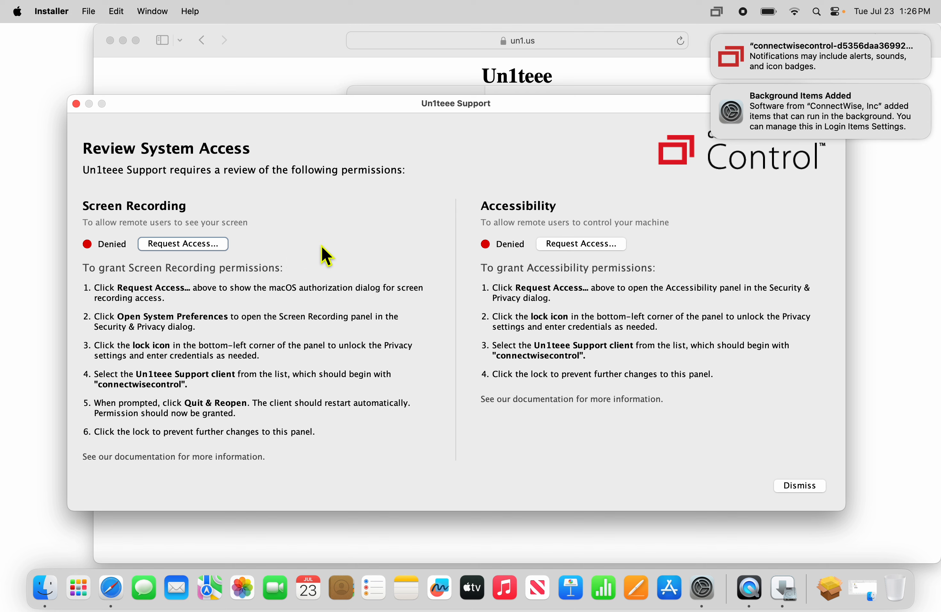
{"action": "left_click", "coordinate": [182, 245]}
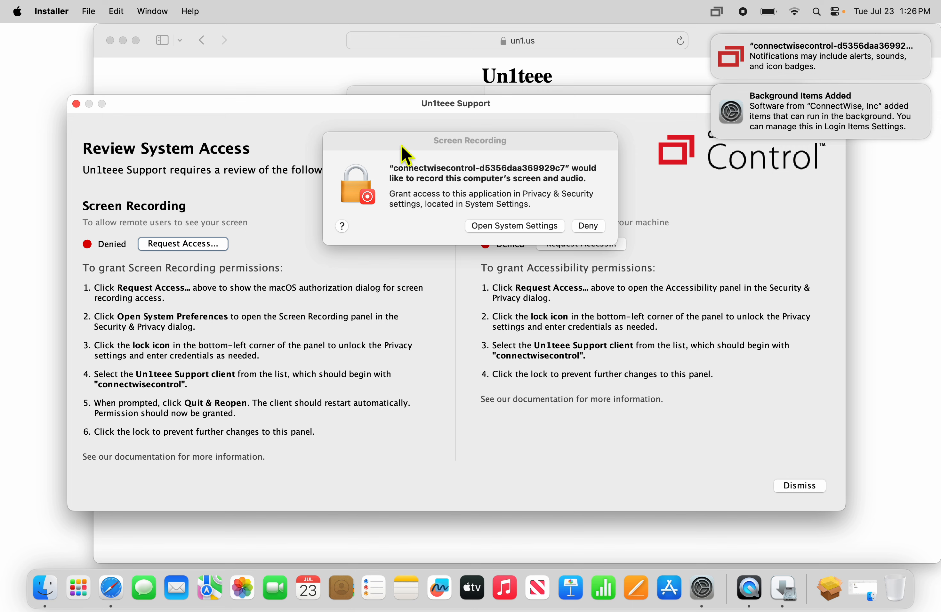
{"action": "left_click_drag", "start_coordinate": [401, 147], "coordinate": [371, 151]}
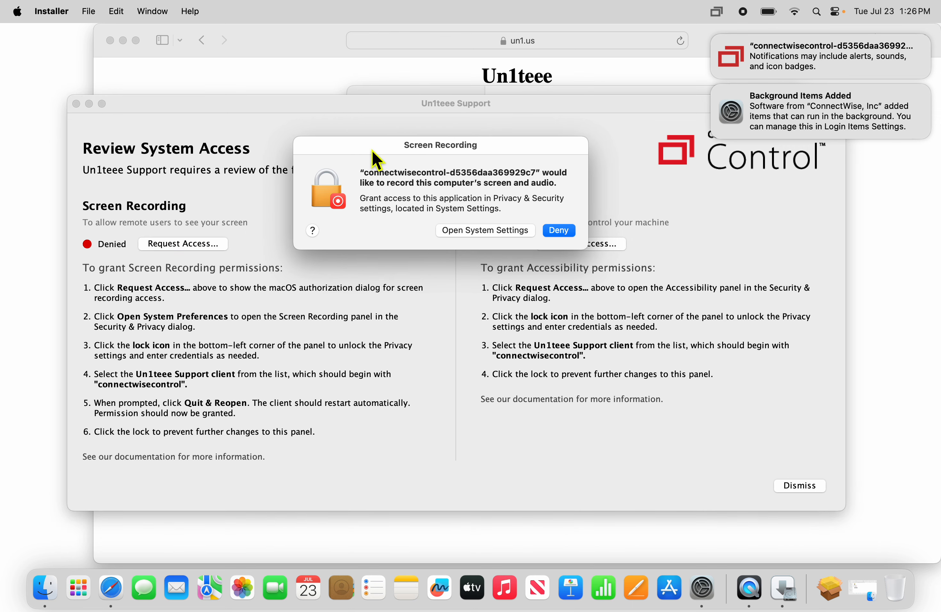
{"action": "left_click", "coordinate": [470, 234]}
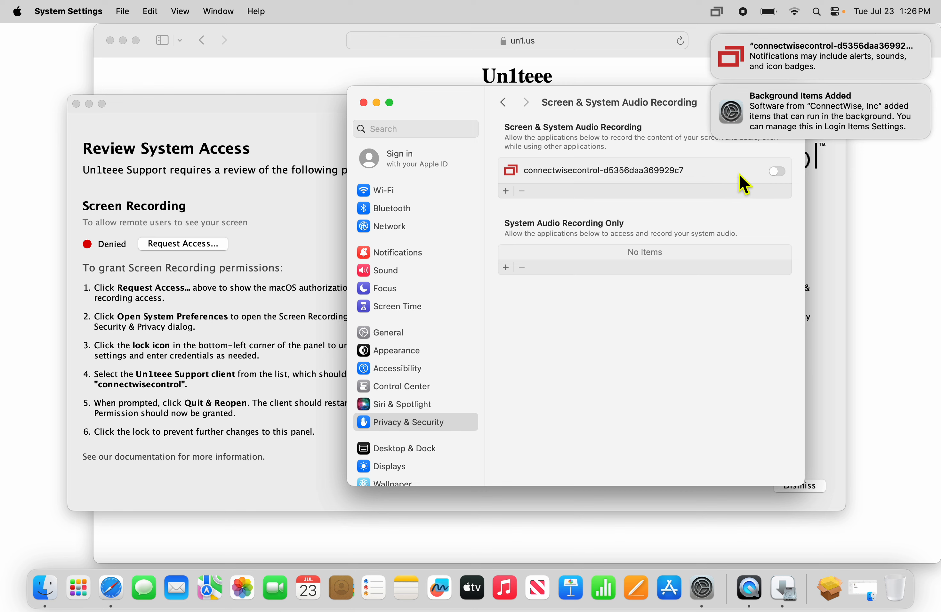
{"action": "left_click", "coordinate": [778, 171]}
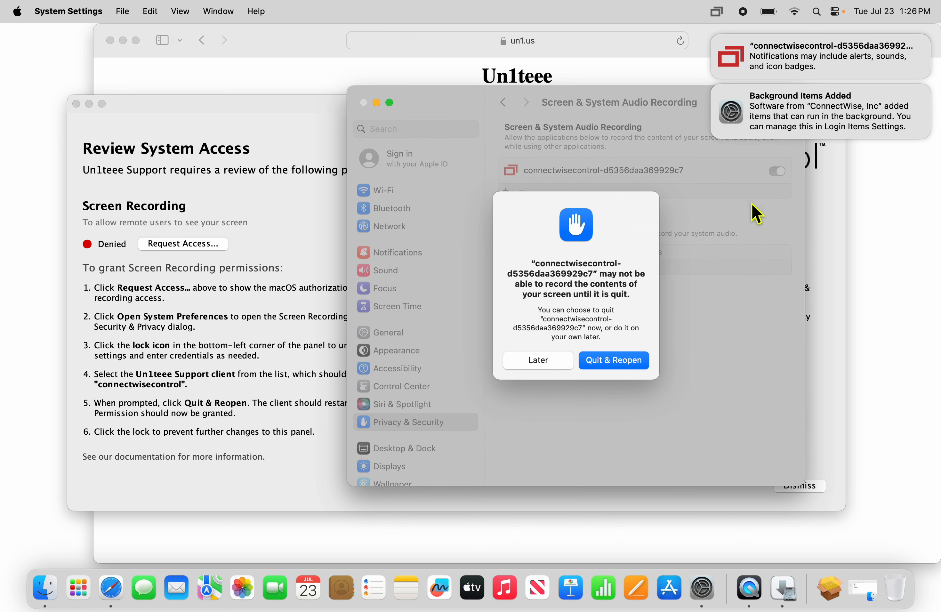
{"action": "left_click", "coordinate": [610, 363]}
Request Accessibility access for Un1teee Support and allow the connectwisecontrol client to control the computer.
{"action": "left_click", "coordinate": [509, 270]}
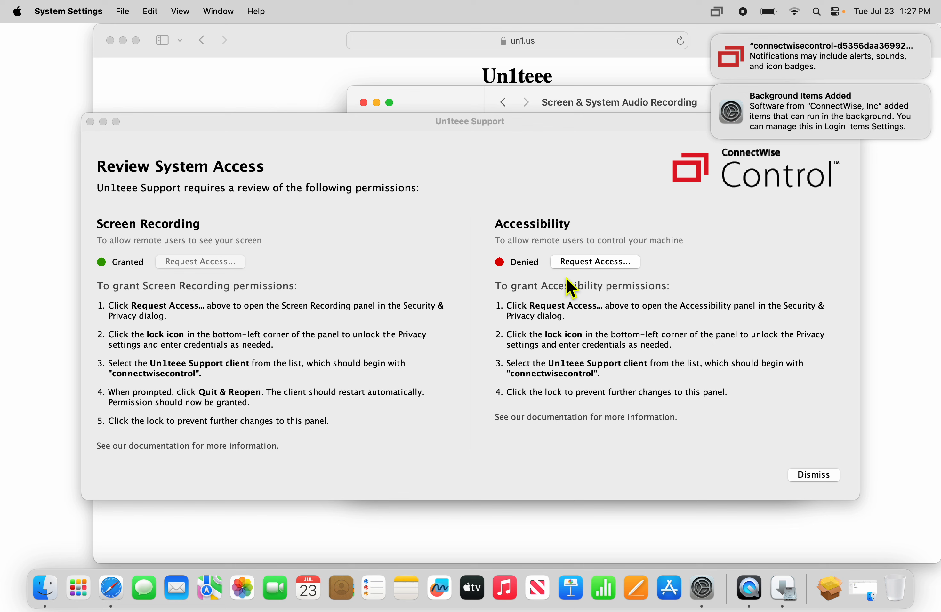
{"action": "left_click", "coordinate": [590, 267]}
{"action": "left_click", "coordinate": [590, 265]}
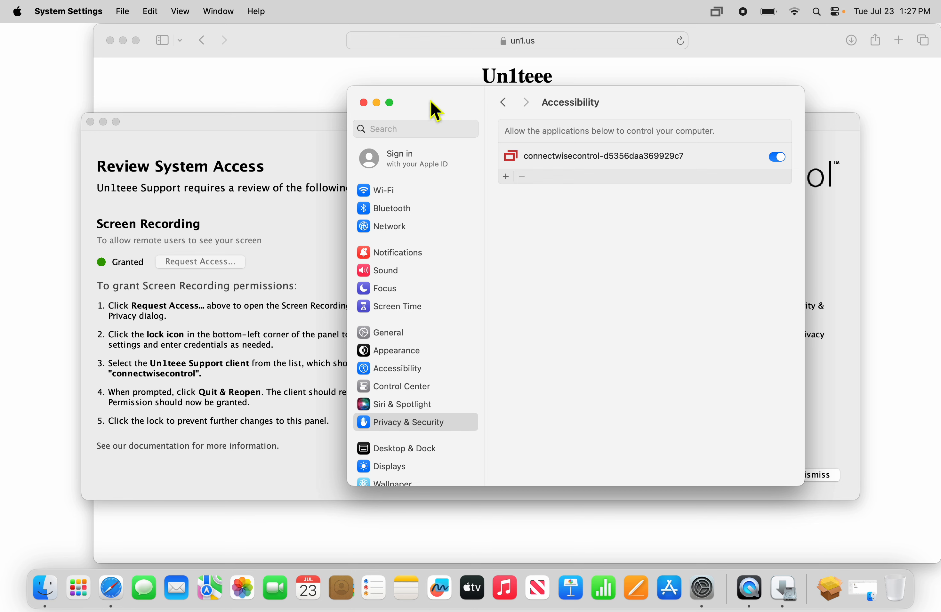